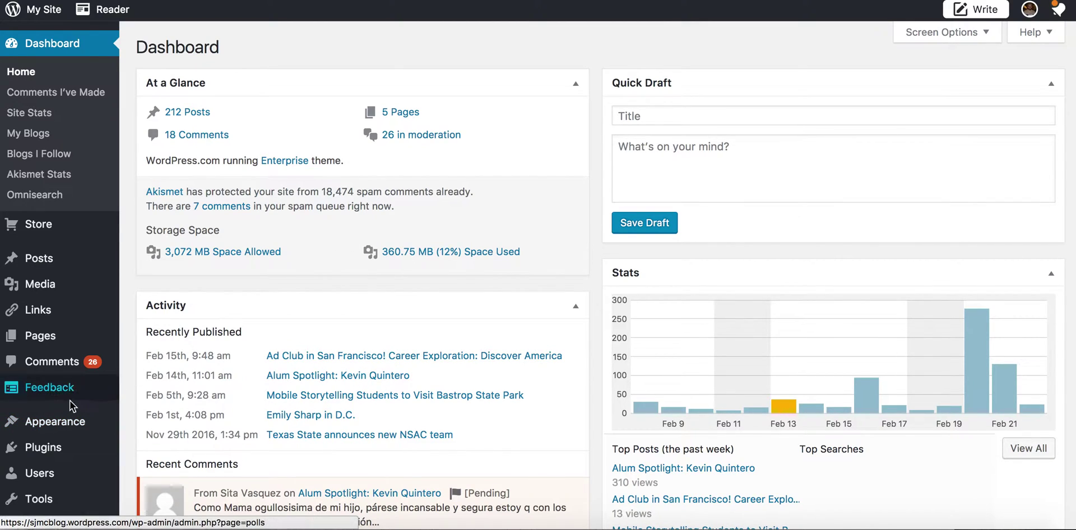
Step: Go to Appearance > Widgets to see the available widgets beside the Sidebar and three Footer areas
{"action": "mouse_move", "coordinate": [62, 429]}
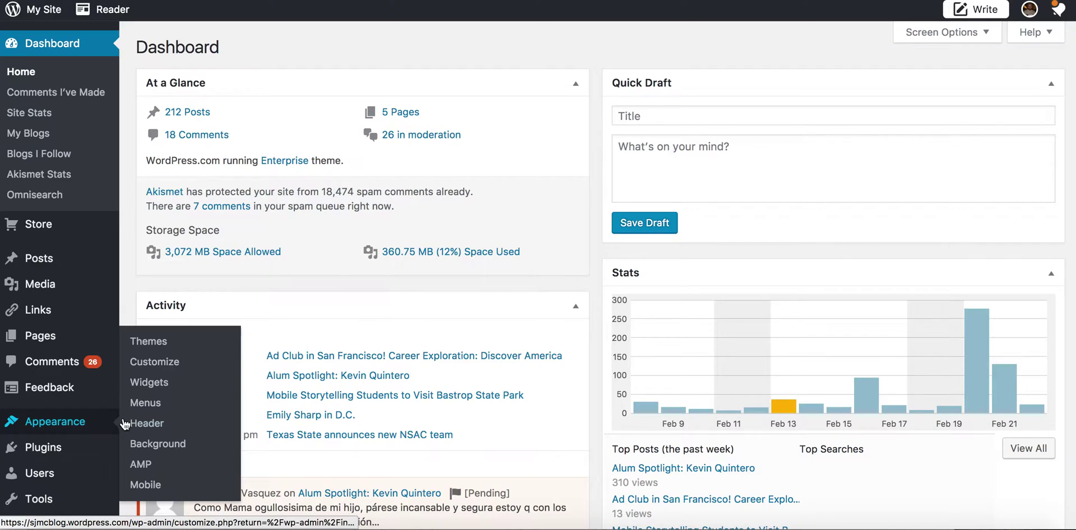
{"action": "left_click", "coordinate": [147, 386]}
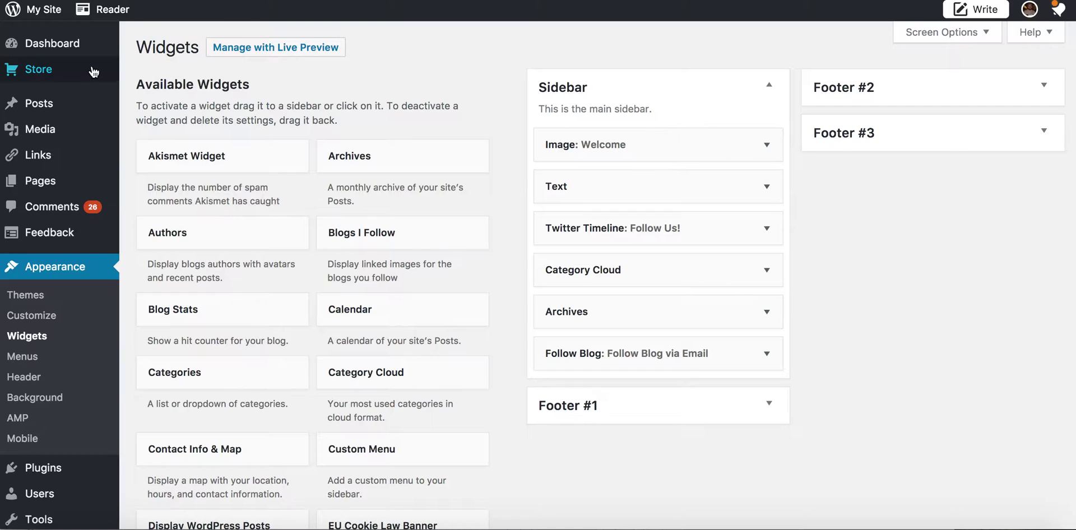
Step: View the live blog, scrolling from its Welcome post down to the footer widgets and back up
{"action": "left_click", "coordinate": [42, 10]}
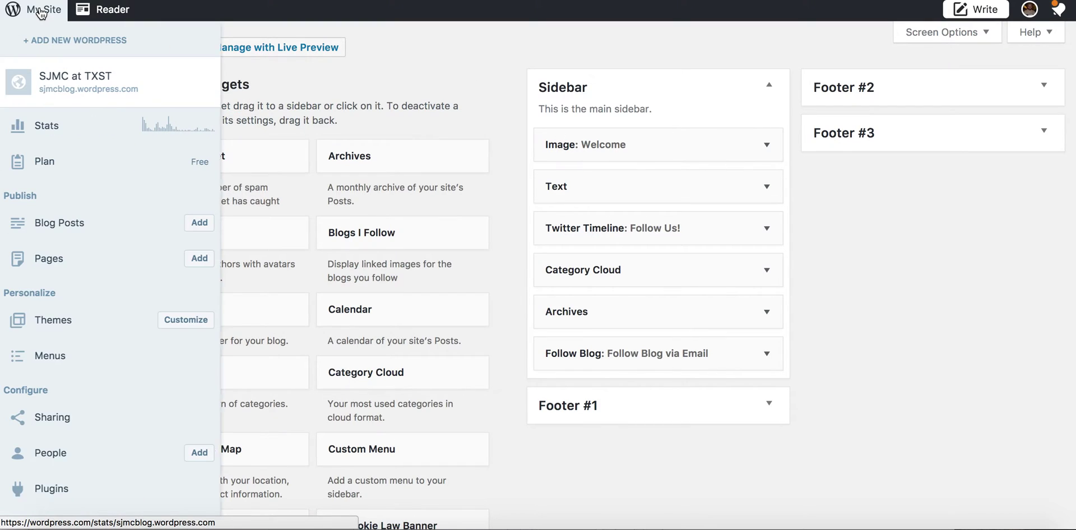
{"action": "left_click", "coordinate": [71, 92]}
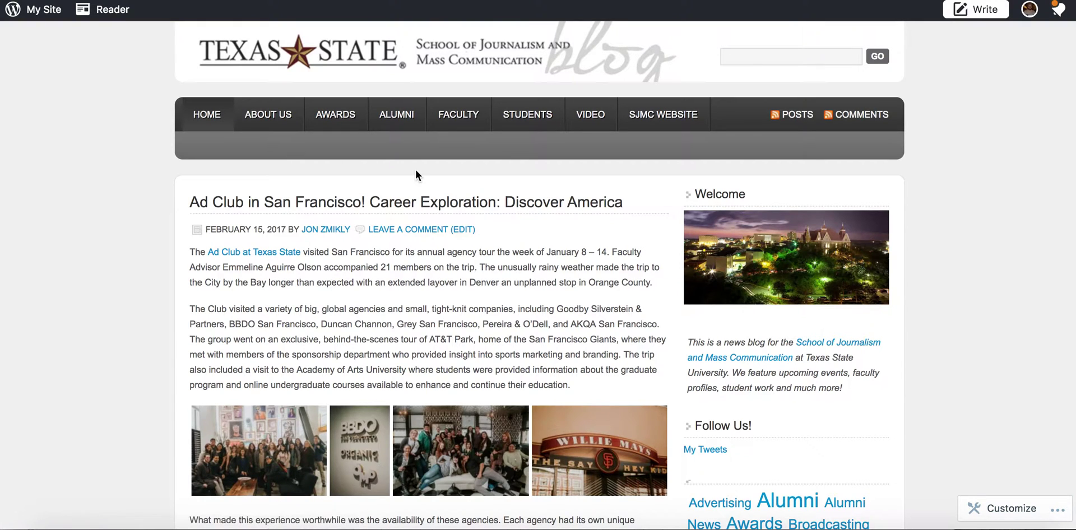
{"action": "scroll", "coordinate": [673, 213], "scroll_direction": "down", "scroll_amount": 3}
{"action": "scroll", "coordinate": [700, 185], "scroll_direction": "up", "scroll_amount": 3}
{"action": "scroll", "coordinate": [804, 245], "scroll_direction": "down", "scroll_amount": 7}
{"action": "scroll", "coordinate": [804, 245], "scroll_direction": "up", "scroll_amount": 7}
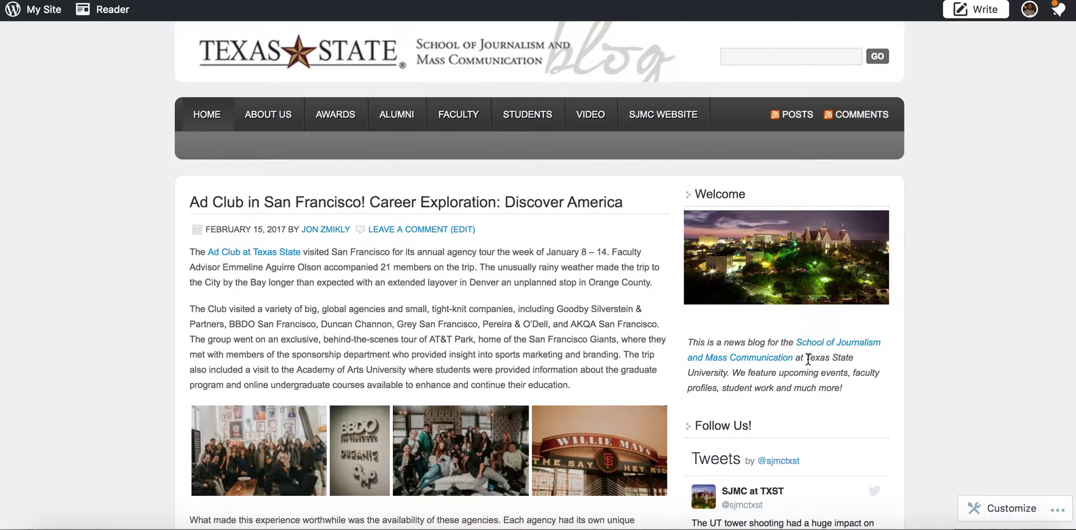
{"action": "scroll", "coordinate": [808, 359], "scroll_direction": "down", "scroll_amount": 3}
{"action": "scroll", "coordinate": [808, 360], "scroll_direction": "down", "scroll_amount": 15}
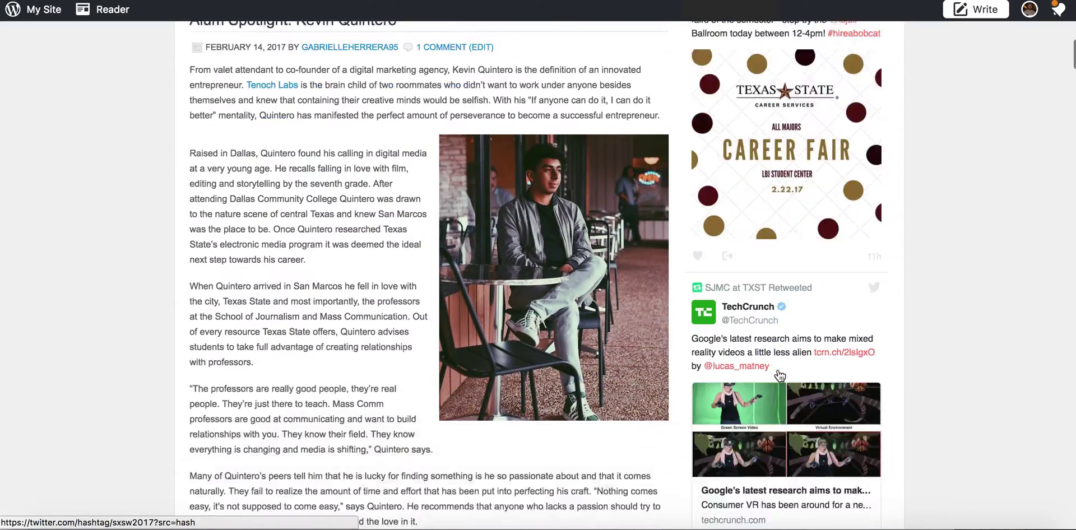
{"action": "scroll", "coordinate": [779, 375], "scroll_direction": "down", "scroll_amount": 20}
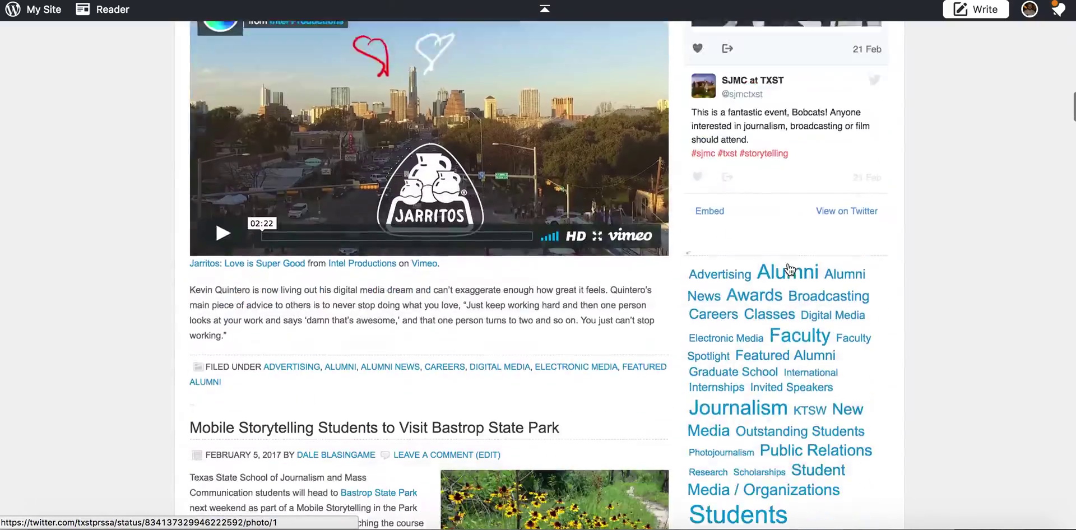
{"action": "scroll", "coordinate": [788, 264], "scroll_direction": "up", "scroll_amount": 6}
{"action": "scroll", "coordinate": [754, 185], "scroll_direction": "up", "scroll_amount": 1}
{"action": "scroll", "coordinate": [750, 181], "scroll_direction": "down", "scroll_amount": 3}
{"action": "scroll", "coordinate": [736, 242], "scroll_direction": "down", "scroll_amount": 20}
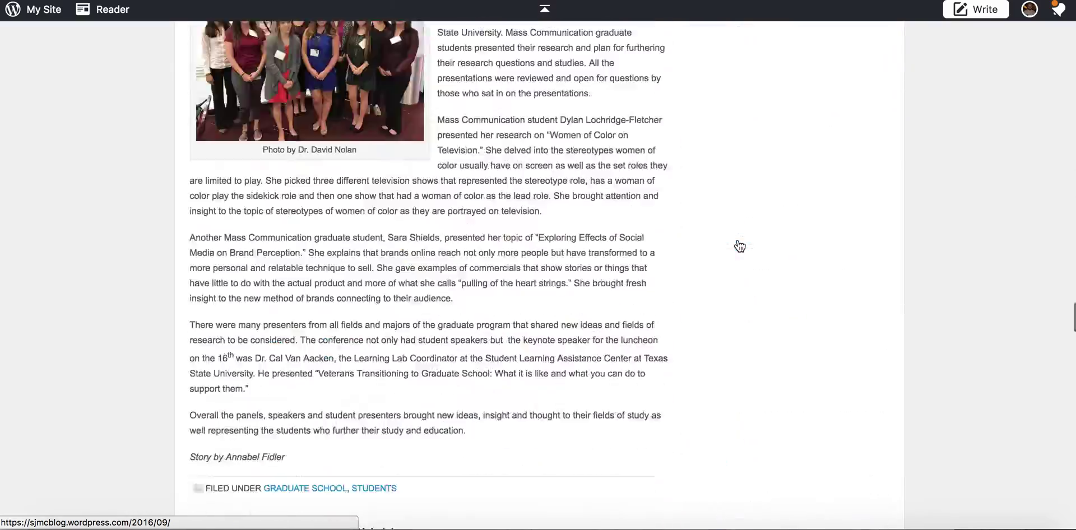
{"action": "scroll", "coordinate": [737, 246], "scroll_direction": "down", "scroll_amount": 5}
{"action": "scroll", "coordinate": [379, 312], "scroll_direction": "up", "scroll_amount": 3}
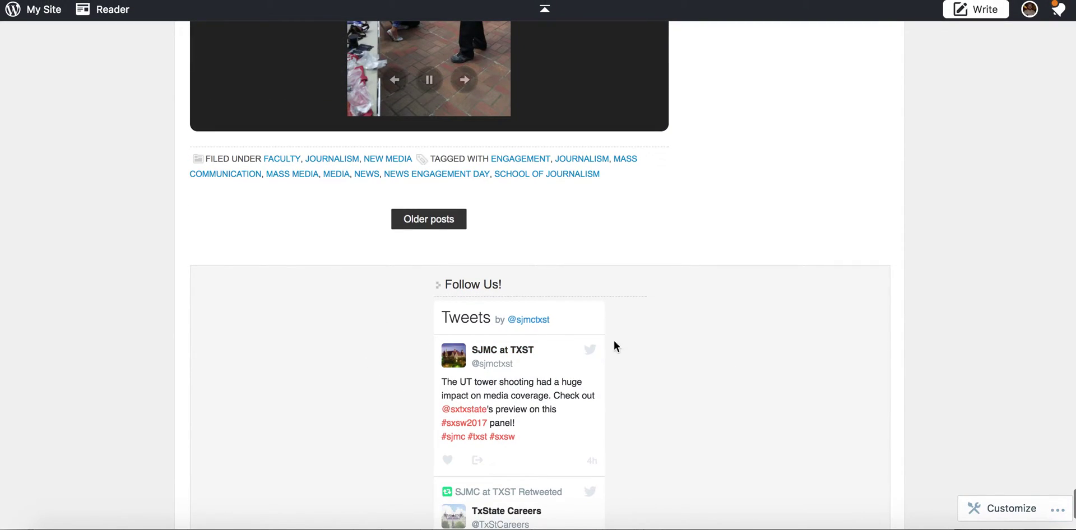
{"action": "scroll", "coordinate": [653, 298], "scroll_direction": "up", "scroll_amount": 4}
{"action": "scroll", "coordinate": [653, 294], "scroll_direction": "up", "scroll_amount": 20}
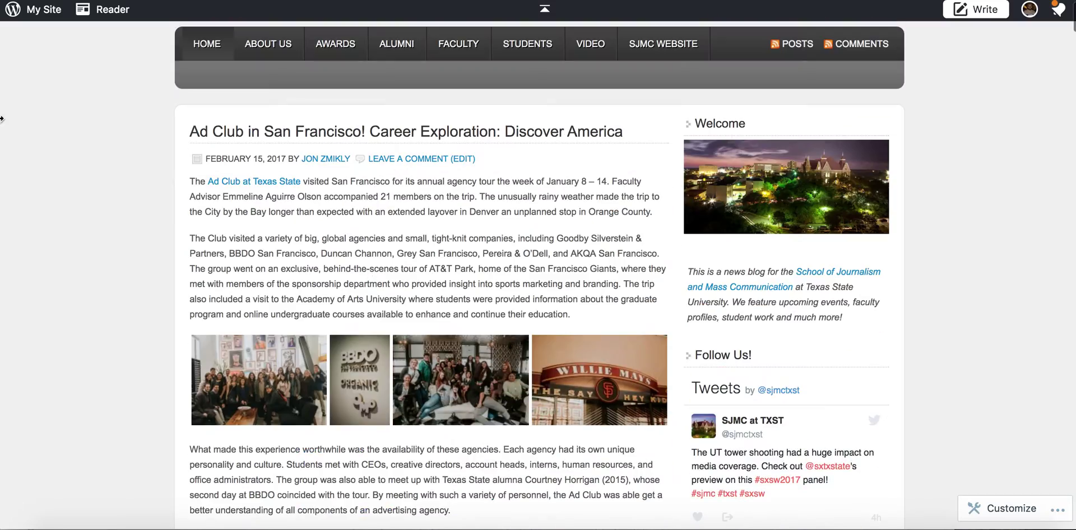
{"action": "left_click", "coordinate": [42, 9]}
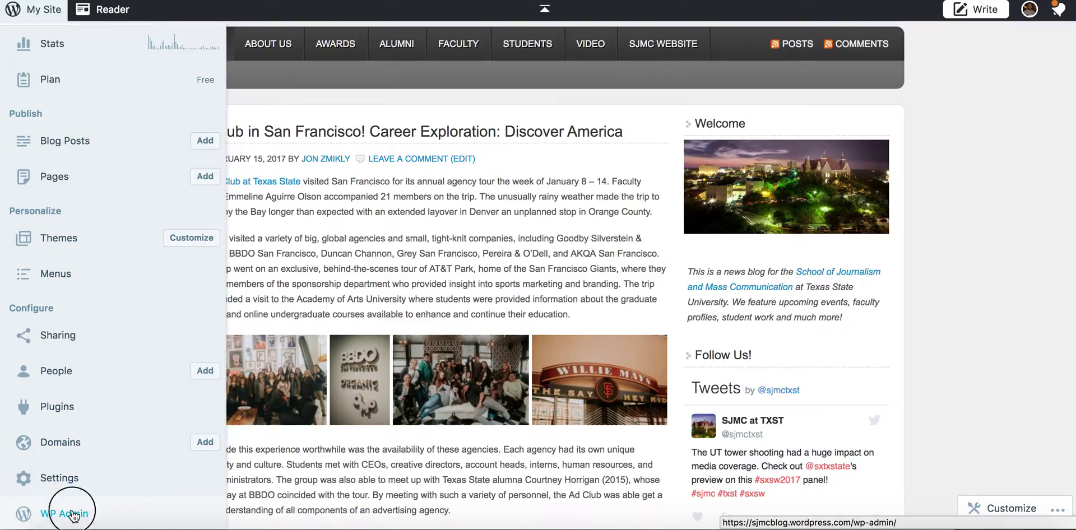
Step: Back on the WP Admin Widgets page, drag a Text widget into the Footer #1 area
{"action": "left_click", "coordinate": [75, 511]}
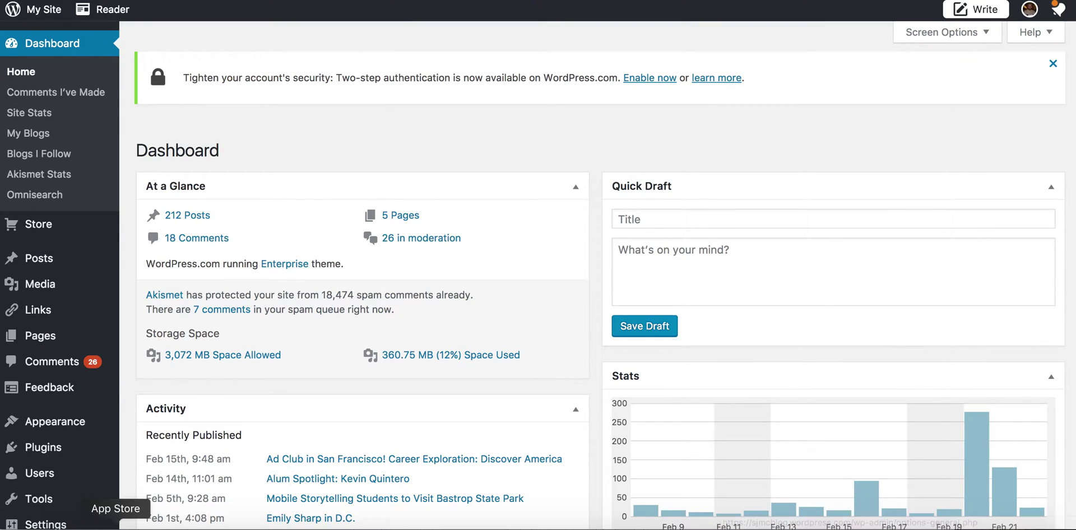
{"action": "mouse_move", "coordinate": [53, 427]}
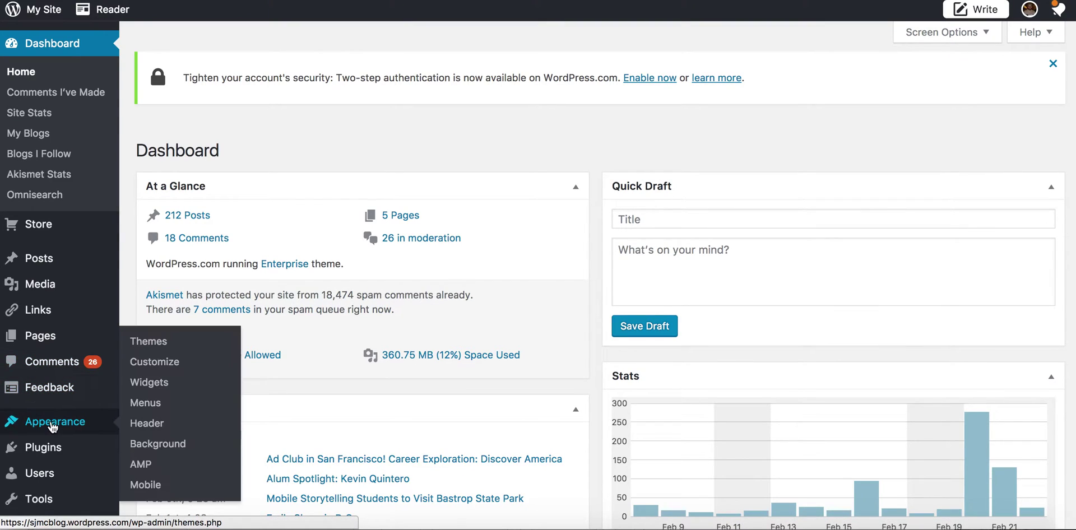
{"action": "left_click", "coordinate": [166, 385]}
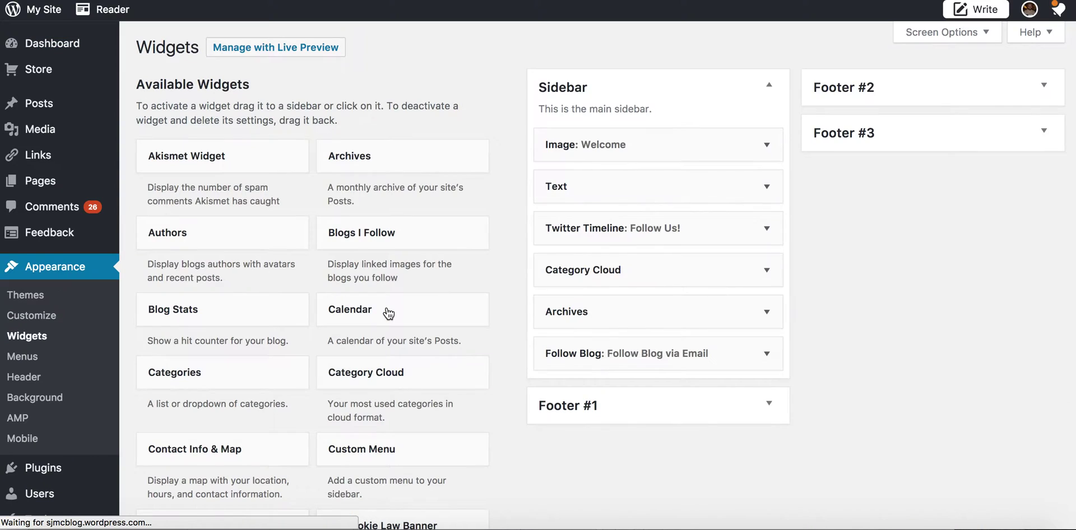
{"action": "scroll", "coordinate": [386, 309], "scroll_direction": "down", "scroll_amount": 3}
{"action": "scroll", "coordinate": [387, 307], "scroll_direction": "down", "scroll_amount": 20}
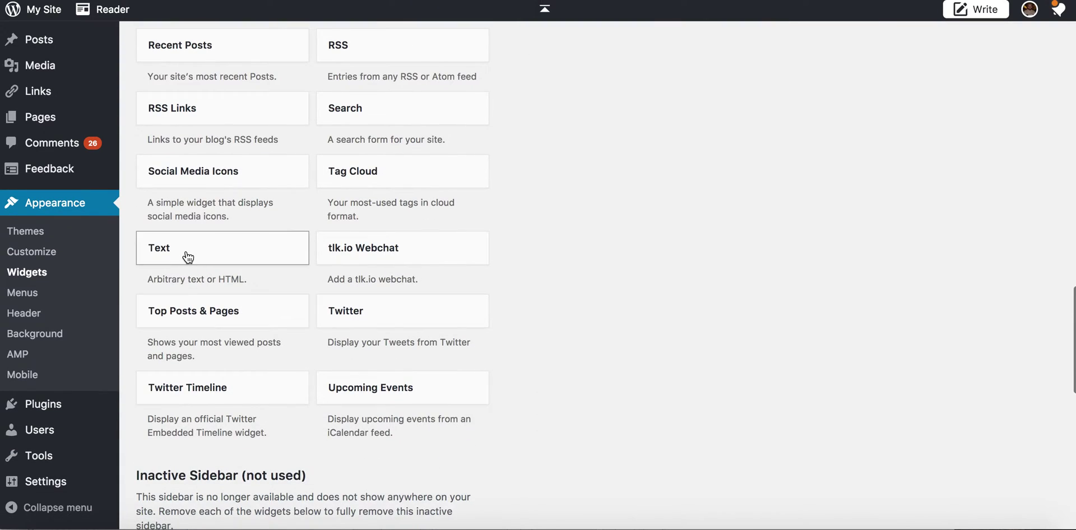
{"action": "left_click_drag", "start_coordinate": [185, 255], "coordinate": [610, 493]}
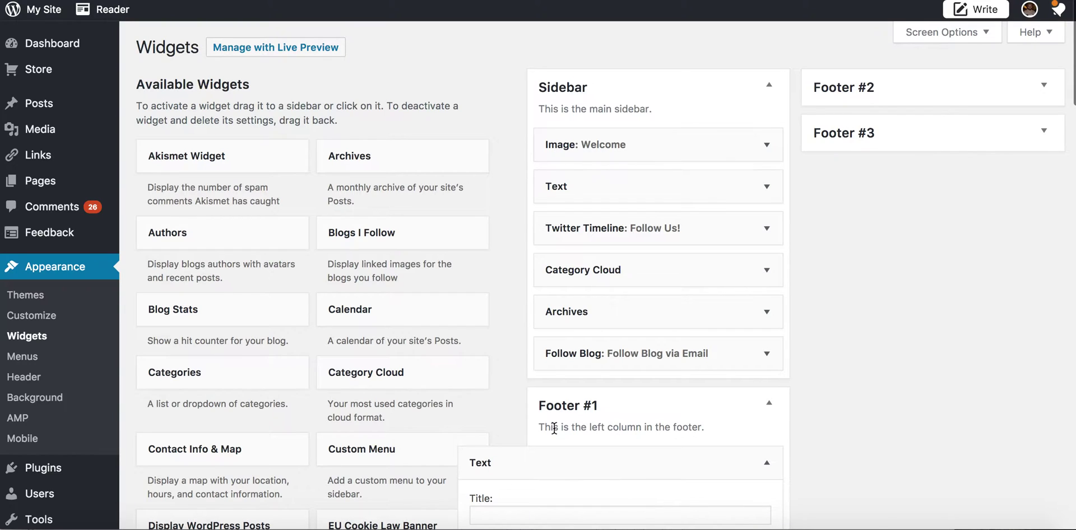
Step: Title the widget 'Test' with content 'This is a text widget that I am testing for FDOM class.'
{"action": "scroll", "coordinate": [626, 430], "scroll_direction": "down", "scroll_amount": 5}
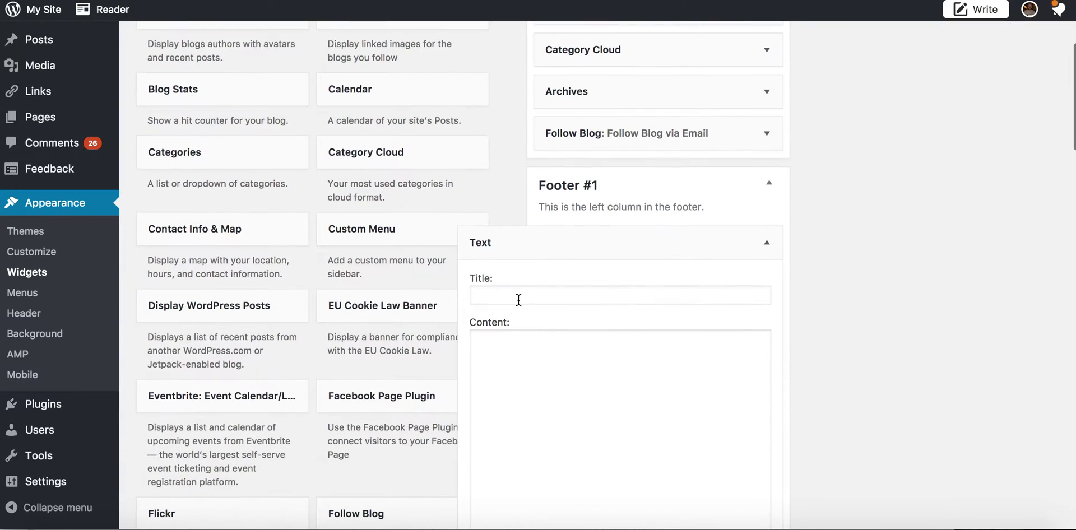
{"action": "left_click", "coordinate": [501, 285]}
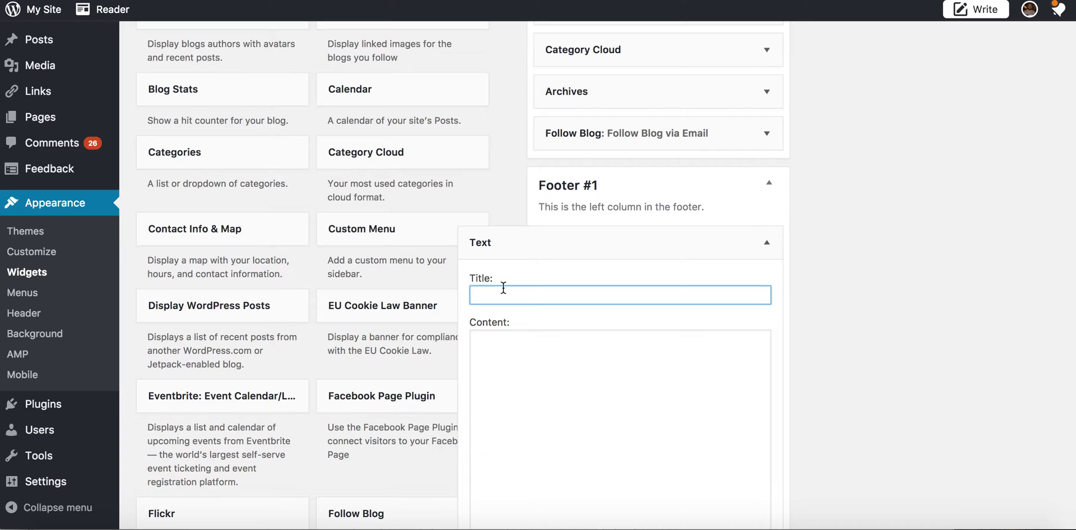
{"action": "type", "text": "Test"}
{"action": "left_click", "coordinate": [545, 377]}
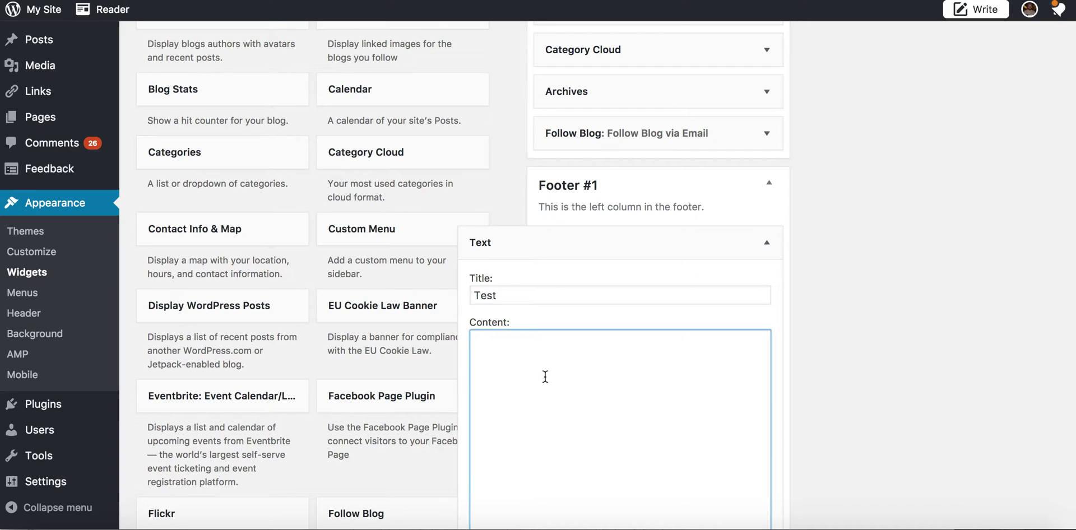
{"action": "scroll", "coordinate": [577, 380], "scroll_direction": "down", "scroll_amount": 4}
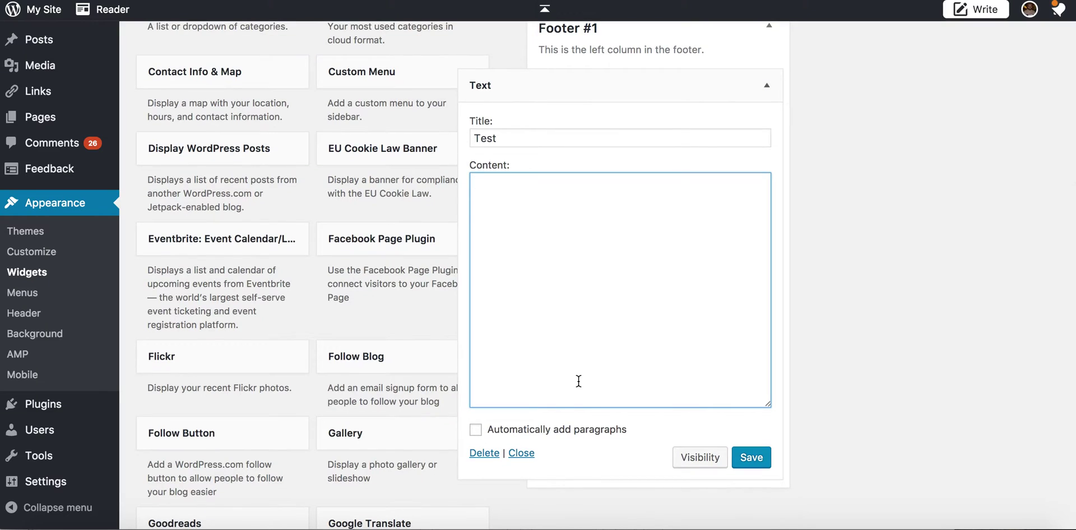
{"action": "type", "text": "This is a text widget"}
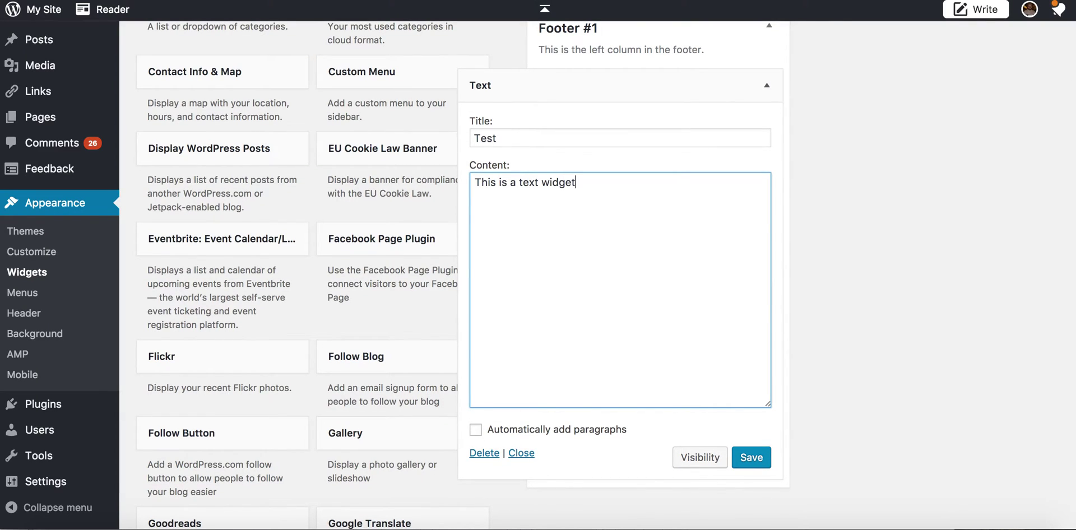
{"action": "type", "text": " that I am testing for"}
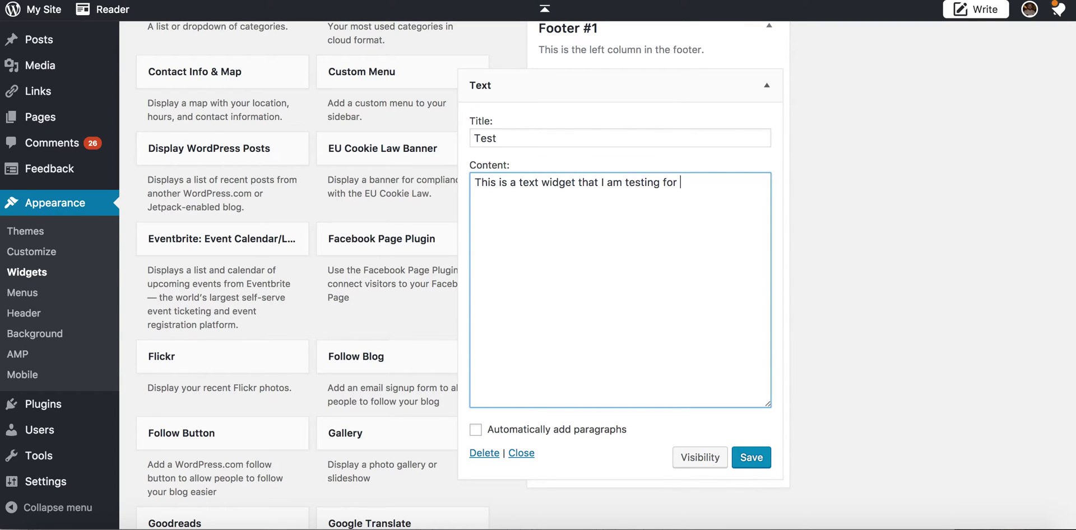
{"action": "type", "text": " FDOM class."}
{"action": "left_click", "coordinate": [680, 183]}
{"action": "type", "text": "<em>FDOM"}
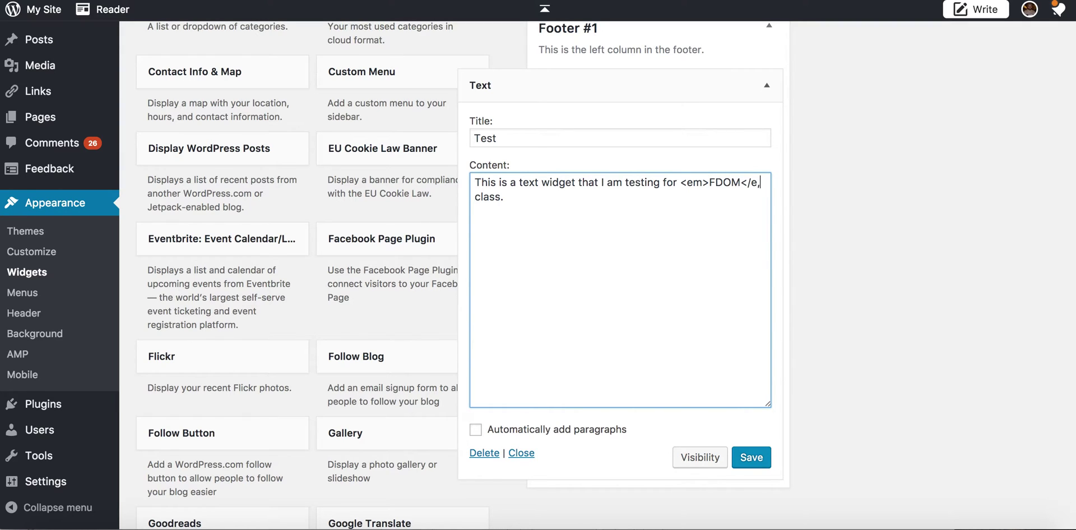
{"action": "type", "text": "</em> class."}
{"action": "left_click", "coordinate": [600, 196]}
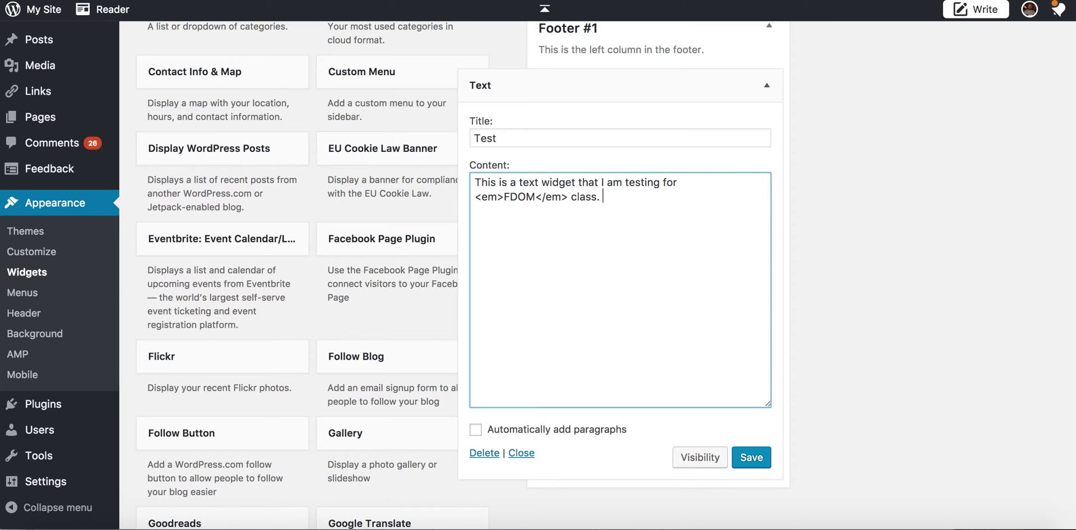
{"action": "left_click", "coordinate": [597, 196]}
{"action": "left_click", "coordinate": [579, 197]}
{"action": "type", "text": "<a href=::"}
{"action": "key", "text": "BackSpace"}
{"action": "key", "text": "BackSpace"}
{"action": "type", "text": "\"\">"}
{"action": "type", "text": "</a>"}
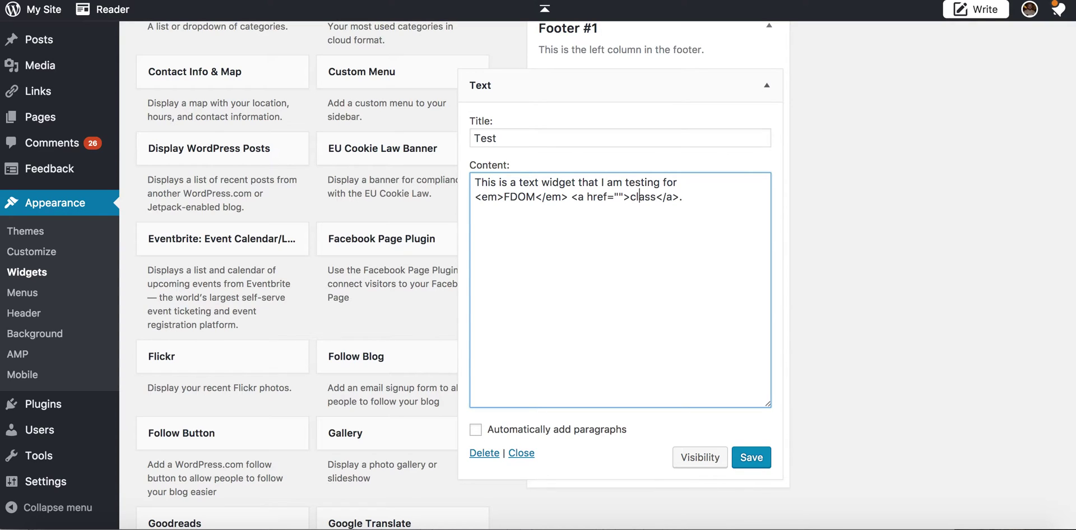
{"action": "type", "text": "http://www."}
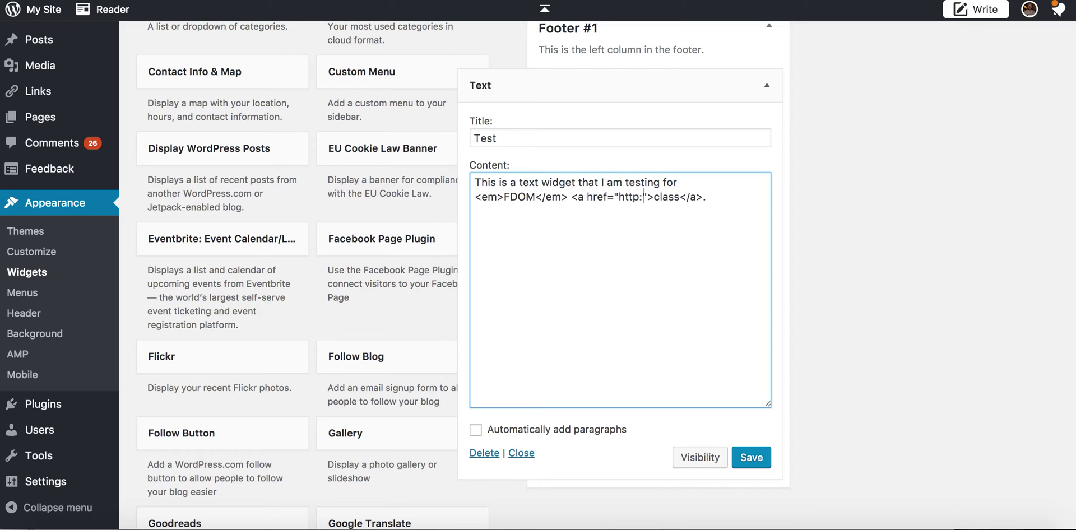
{"action": "type", "text": "txstate.ed"}
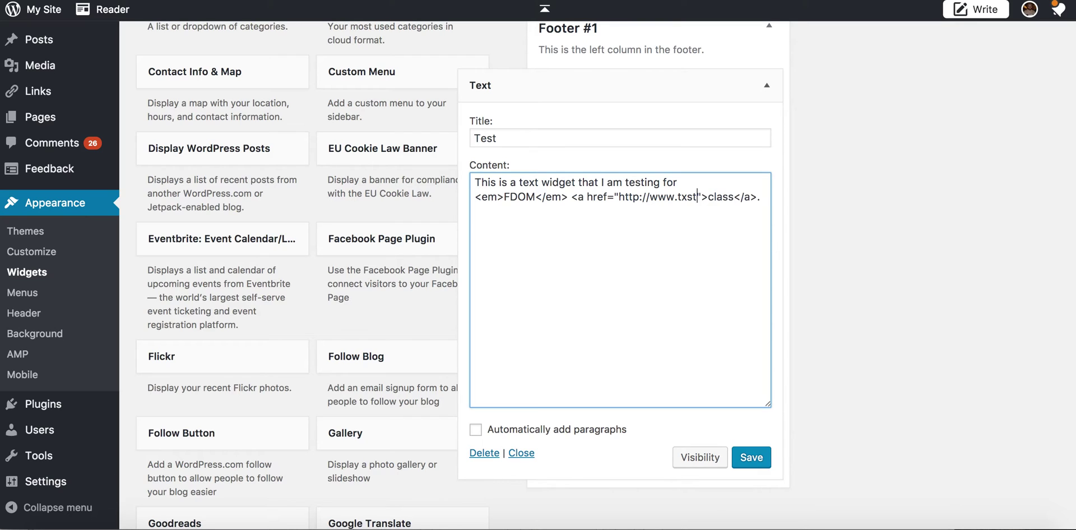
{"action": "type", "text": "u"}
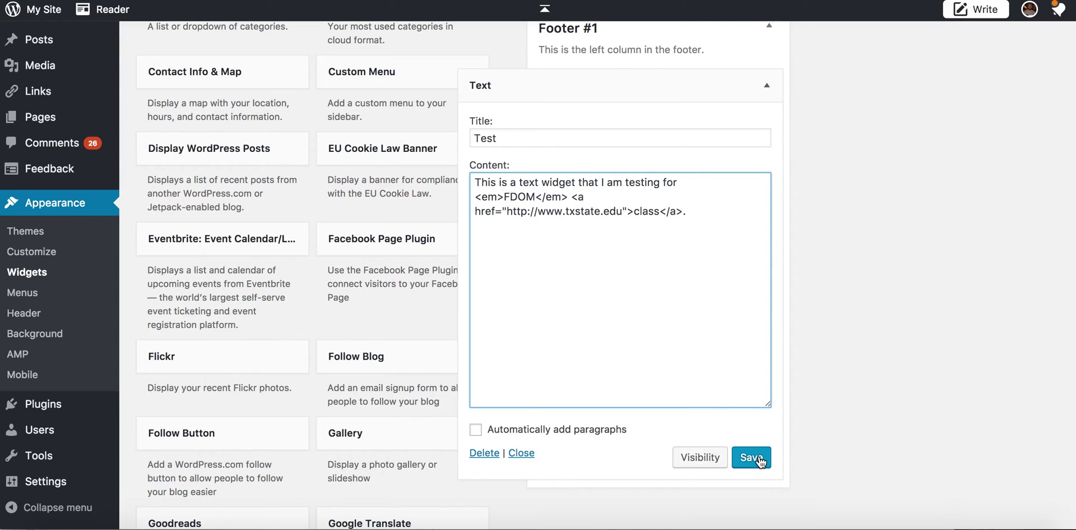
{"action": "left_click", "coordinate": [760, 461]}
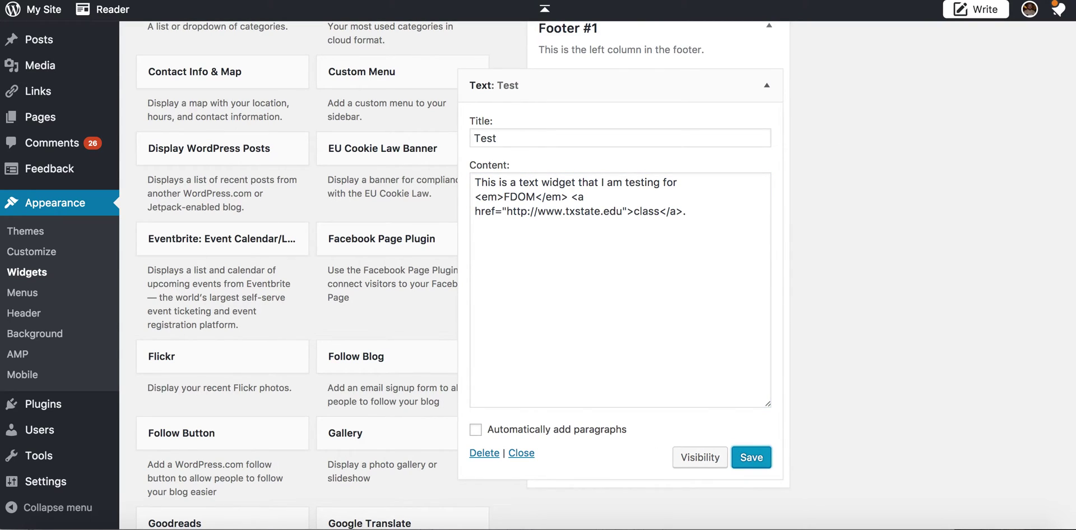
{"action": "key", "text": "ctrl+t"}
{"action": "type", "text": "sj"}
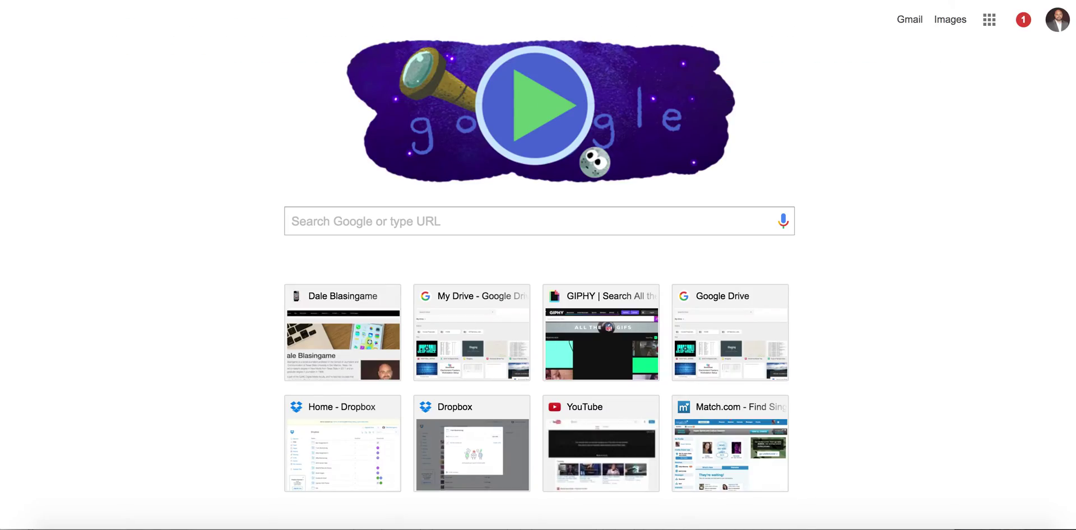
{"action": "scroll", "coordinate": [600, 244], "scroll_direction": "down", "scroll_amount": 15}
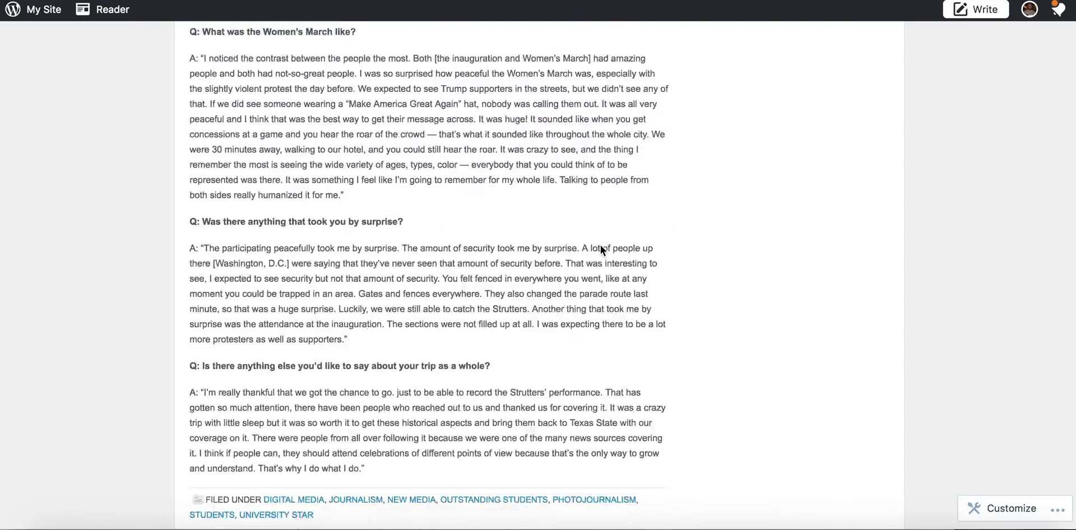
{"action": "scroll", "coordinate": [600, 244], "scroll_direction": "down", "scroll_amount": 20}
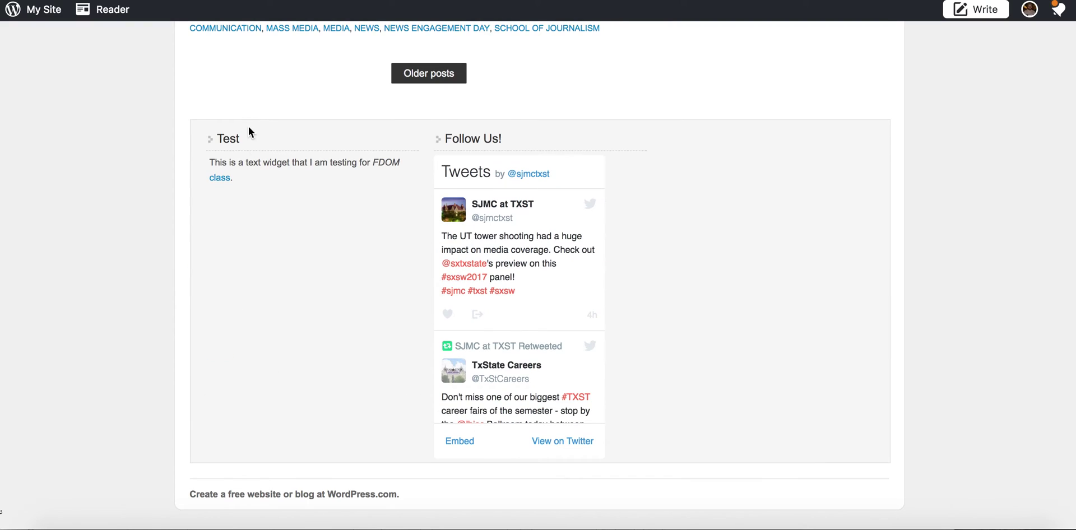